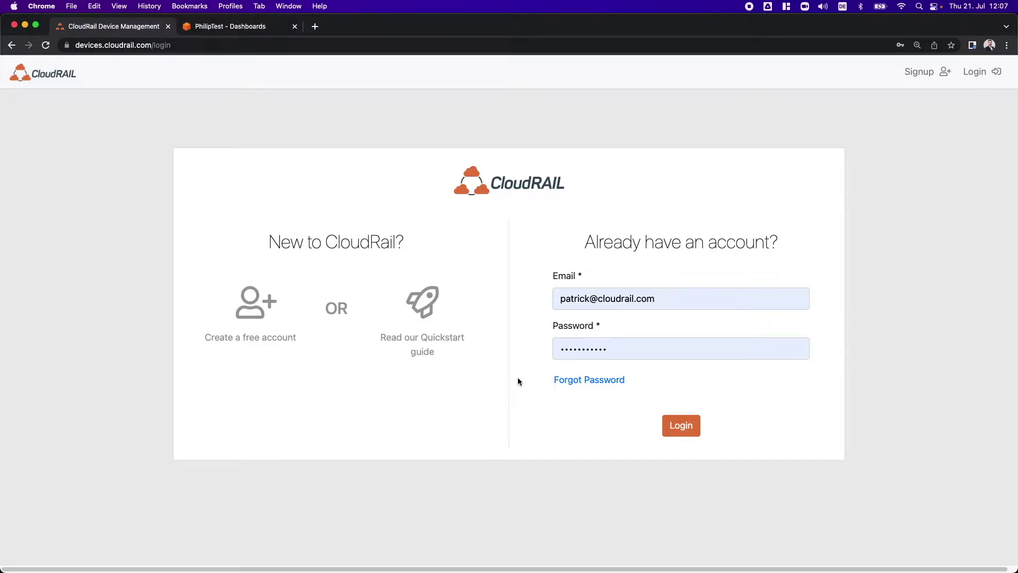
Sign in to the CloudRail account with the entered email and password
{"action": "left_click", "coordinate": [681, 425]}
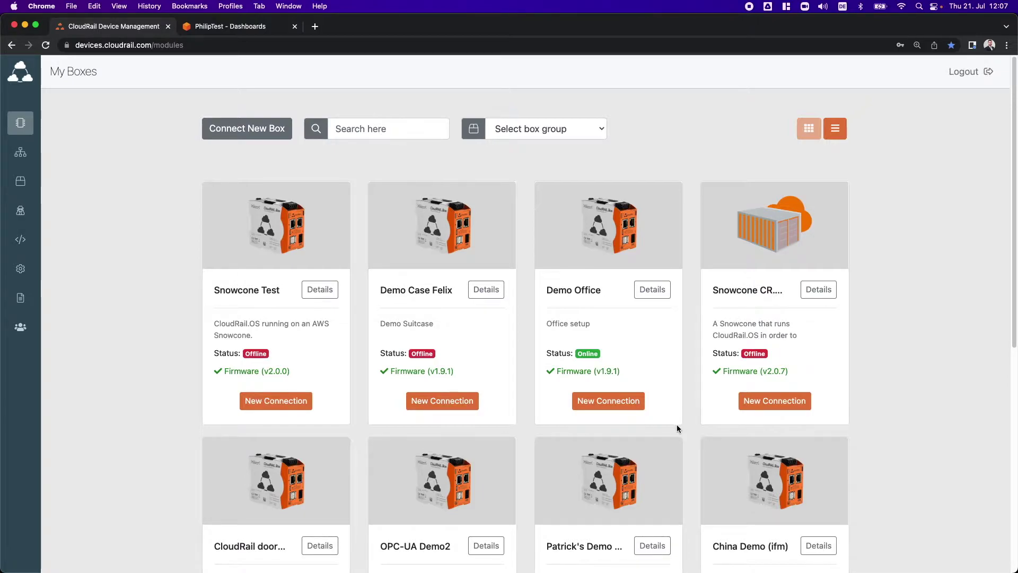
Start a new cloud connection on the Demo Office box card
{"action": "left_click", "coordinate": [607, 401]}
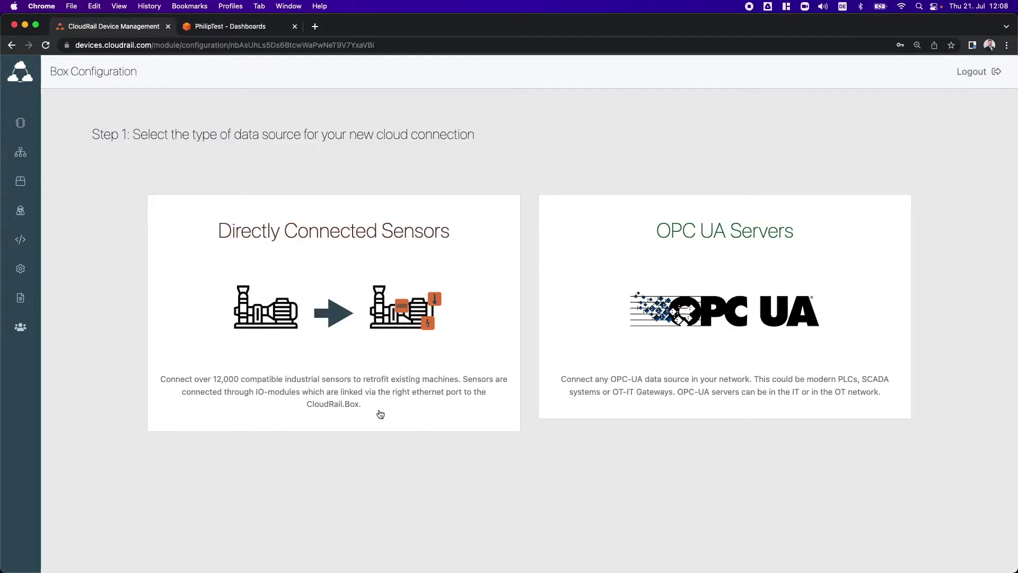
Connect a directly attached Modbus RTU source on /dev/ttyUSB0, 9600 baud, no parity, 1 stop bit
{"action": "left_click", "coordinate": [378, 256]}
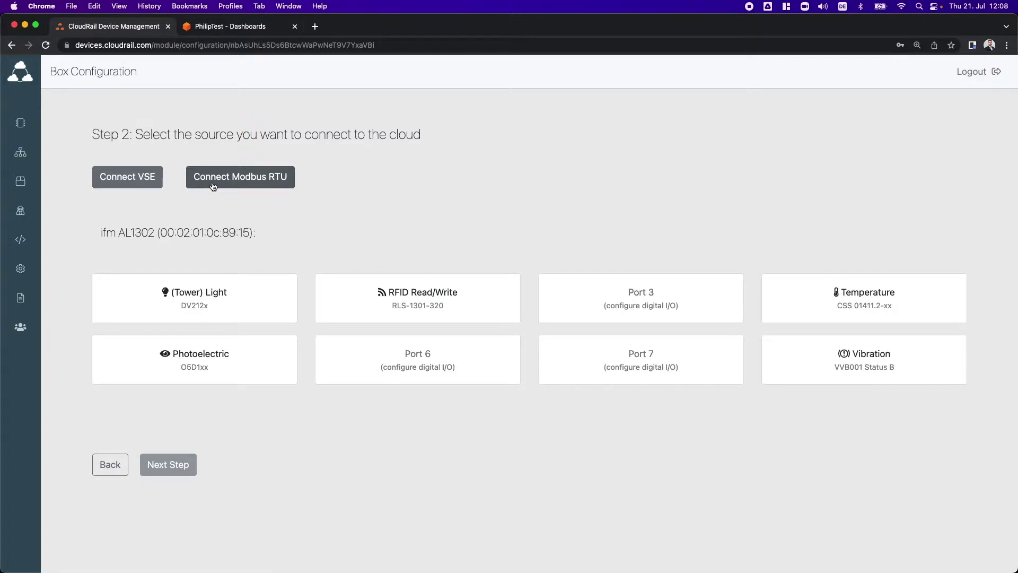
{"action": "left_click", "coordinate": [213, 185]}
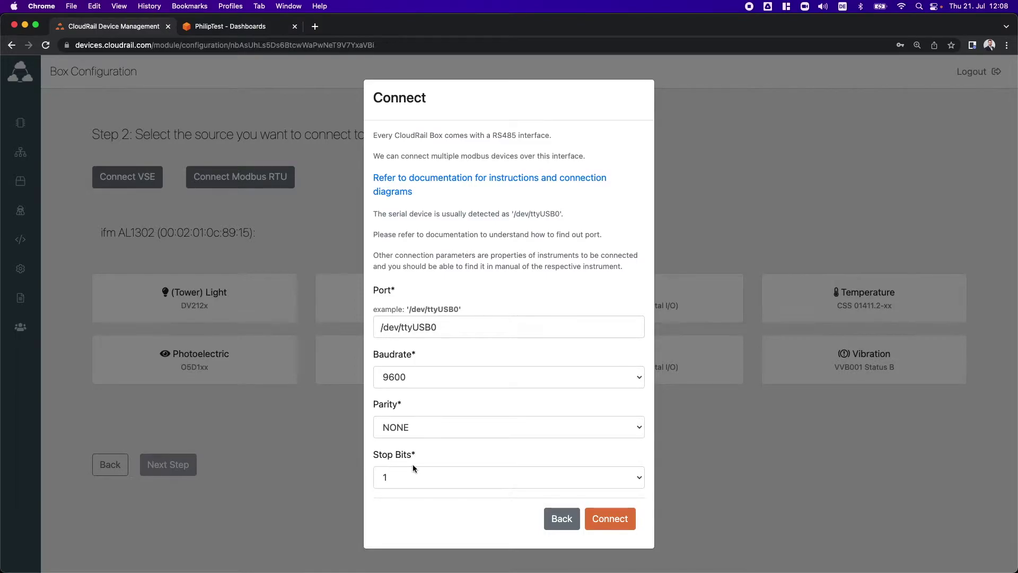
{"action": "left_click", "coordinate": [620, 523]}
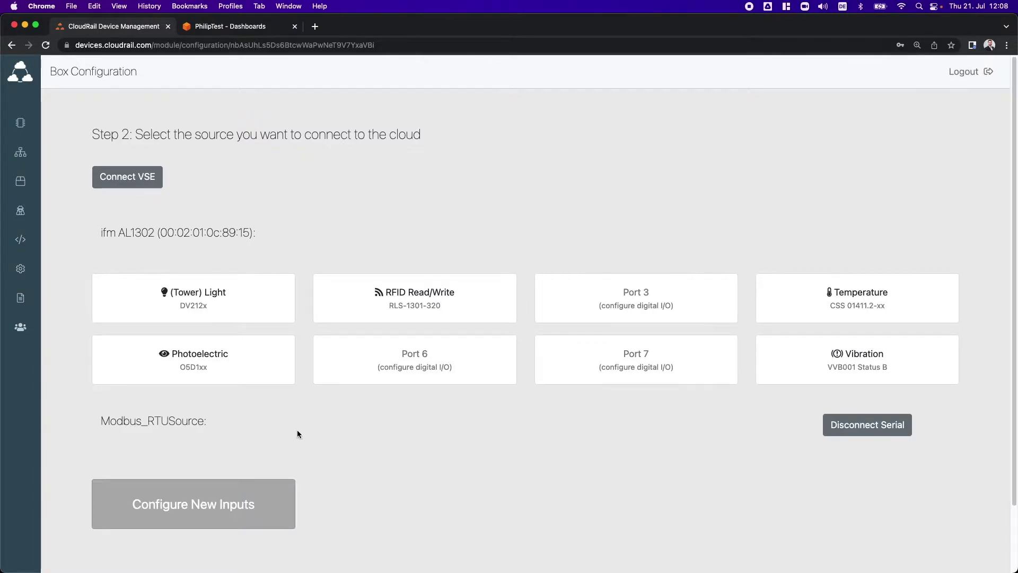
{"action": "scroll", "coordinate": [209, 427], "scroll_direction": "down", "scroll_amount": 2}
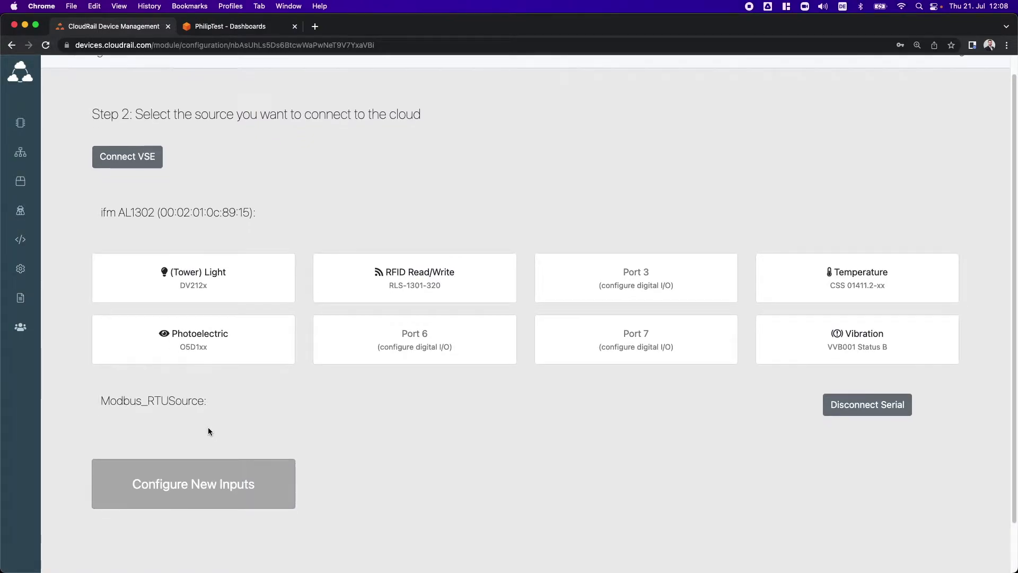
Add holding-register measurements Volt (uint16) and Ampere (uint32) to the new input
{"action": "left_click", "coordinate": [143, 478]}
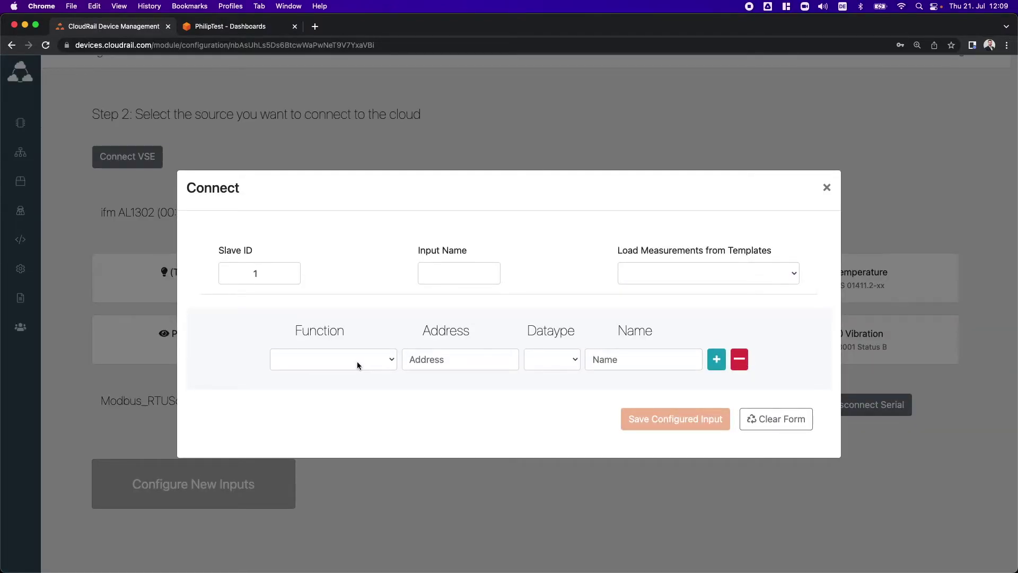
{"action": "left_click", "coordinate": [359, 359]}
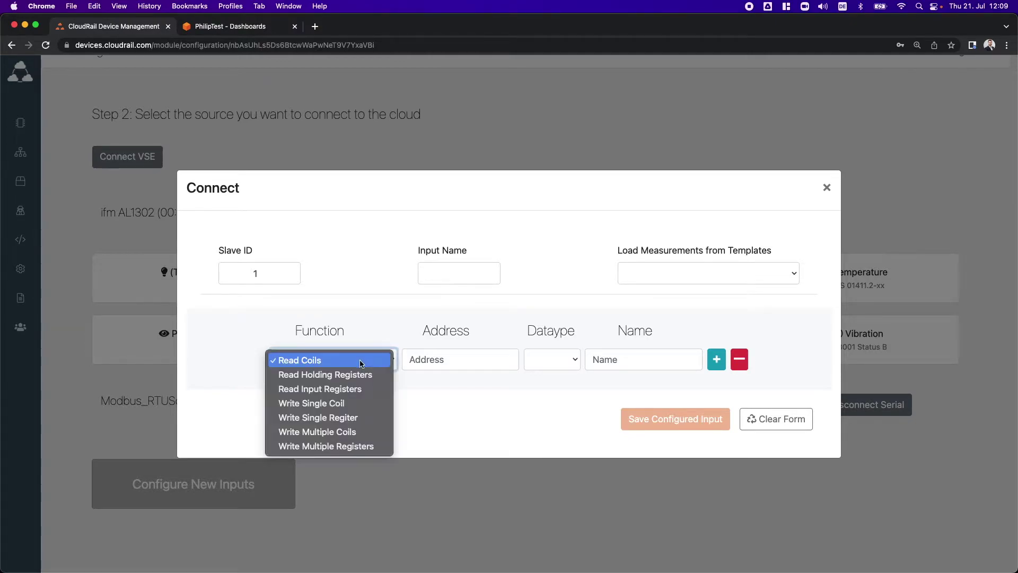
{"action": "left_click", "coordinate": [365, 375]}
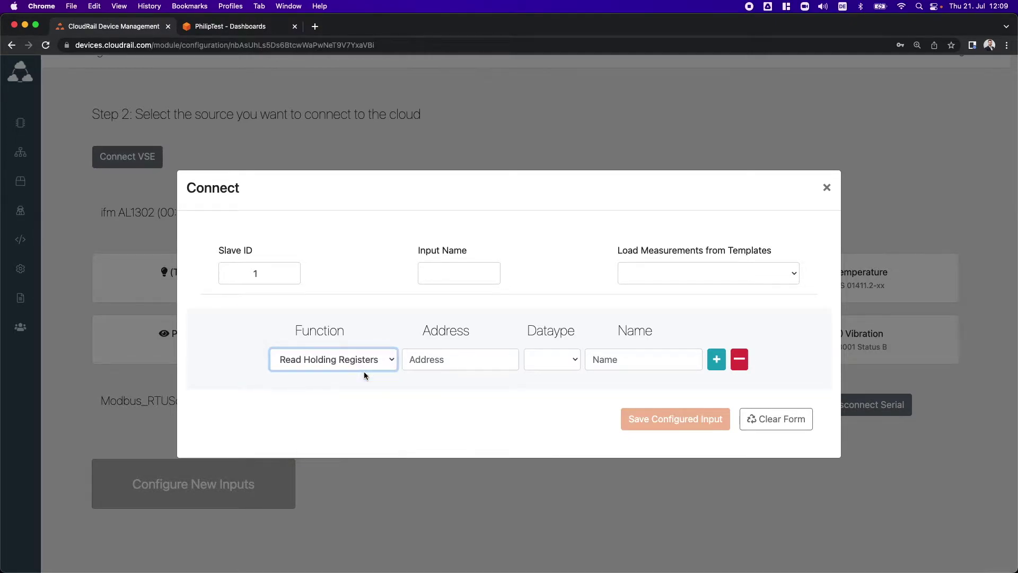
{"action": "left_click", "coordinate": [458, 359]}
{"action": "type", "text": "305"}
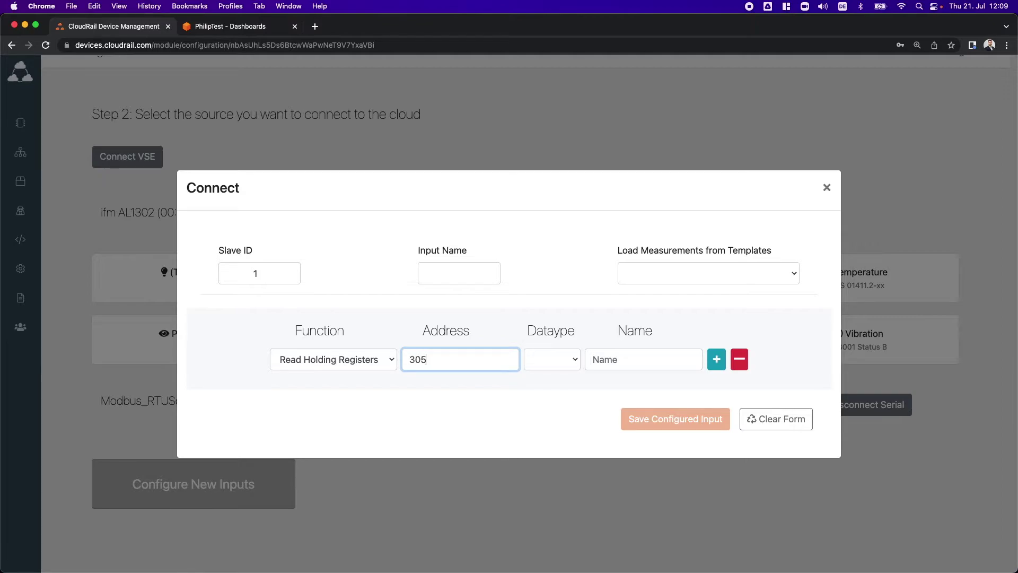
{"action": "left_click", "coordinate": [566, 360]}
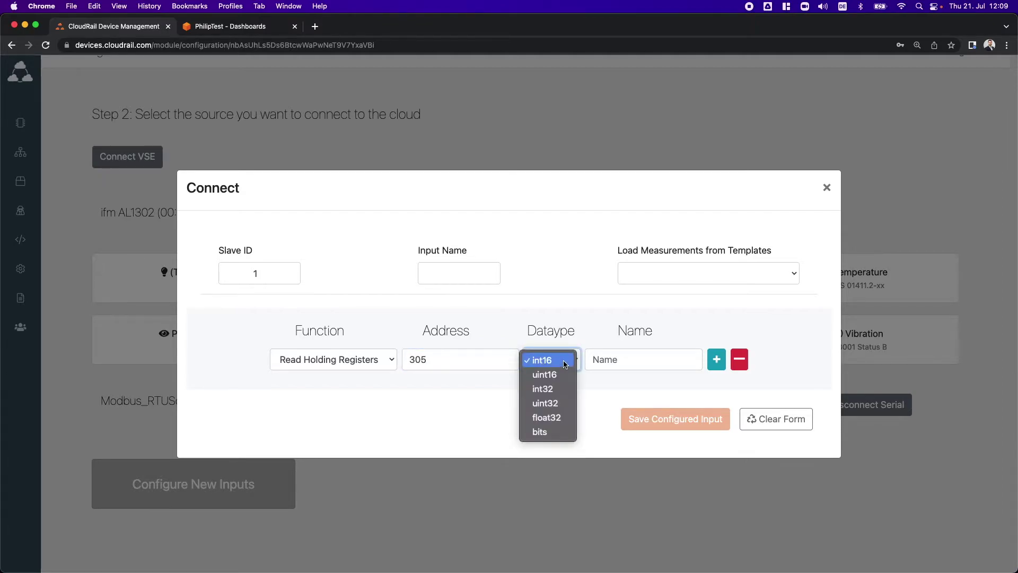
{"action": "left_click", "coordinate": [545, 375]}
{"action": "left_click", "coordinate": [627, 360]}
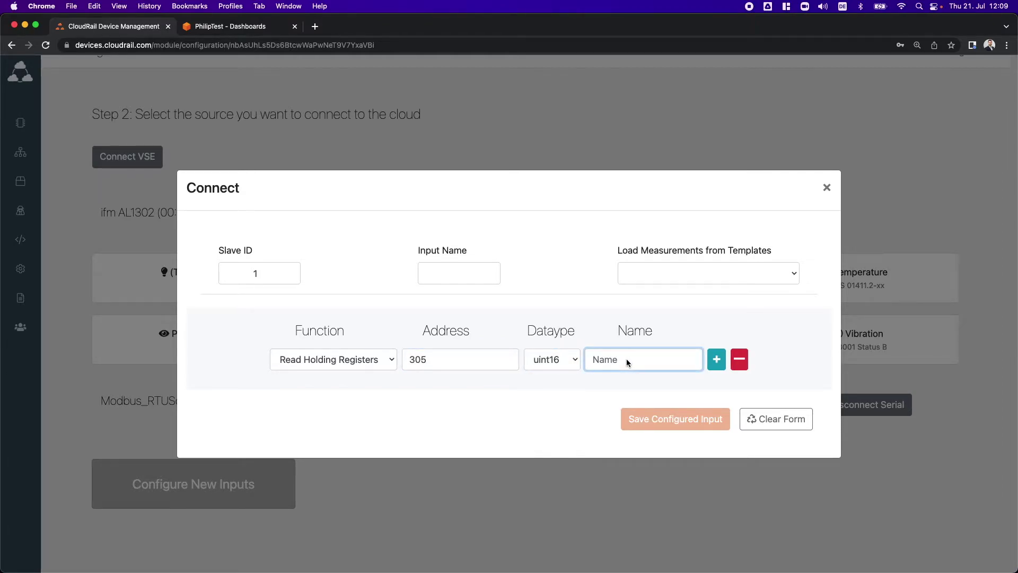
{"action": "type", "text": "Volt"}
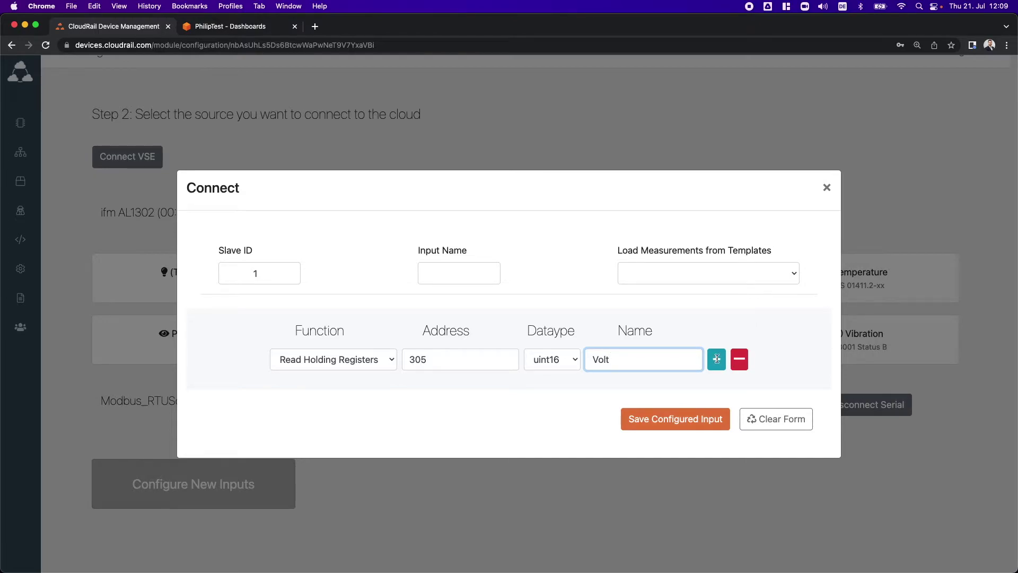
{"action": "left_click", "coordinate": [716, 359]}
{"action": "left_click", "coordinate": [333, 374]}
{"action": "left_click", "coordinate": [318, 387]}
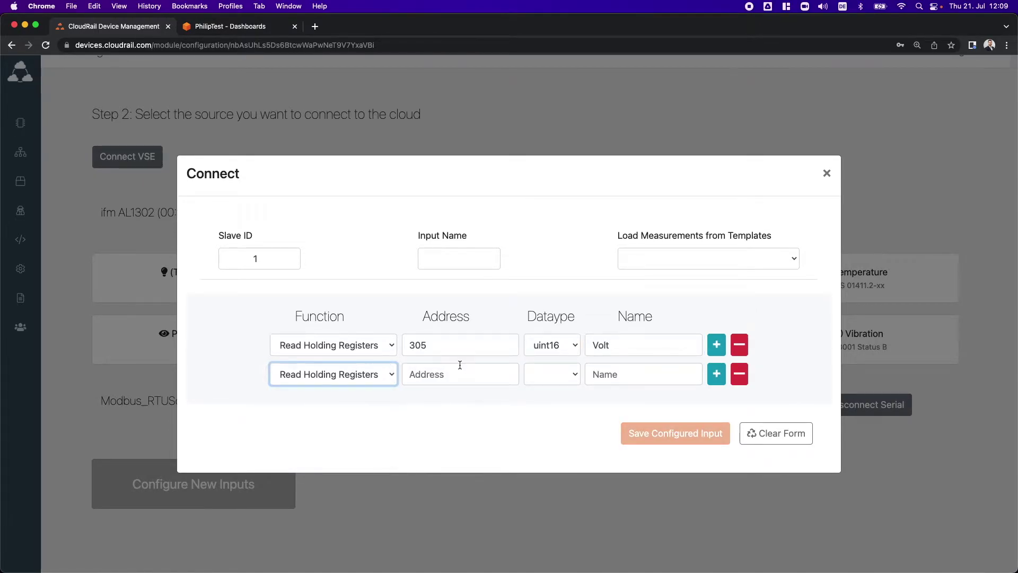
{"action": "left_click", "coordinate": [458, 374]}
{"action": "type", "text": "313"}
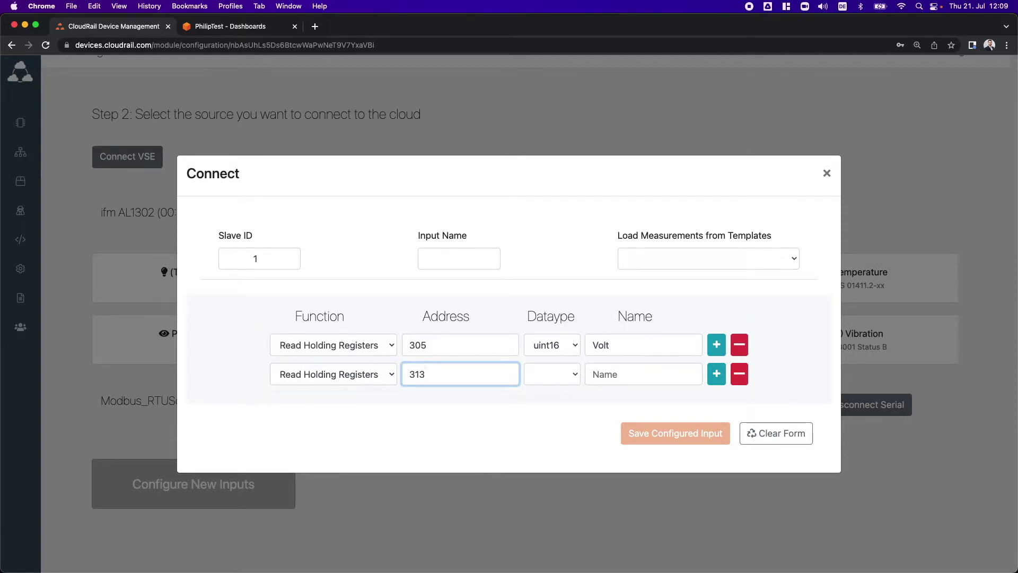
{"action": "left_click", "coordinate": [551, 374]}
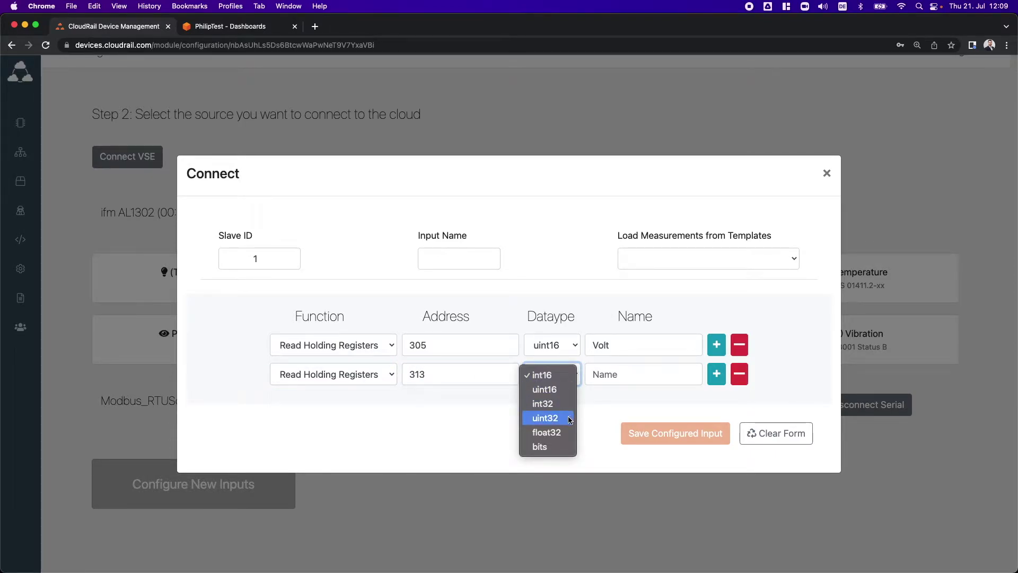
{"action": "left_click", "coordinate": [569, 418]}
{"action": "left_click", "coordinate": [637, 374]}
{"action": "type", "text": "Ampere"}
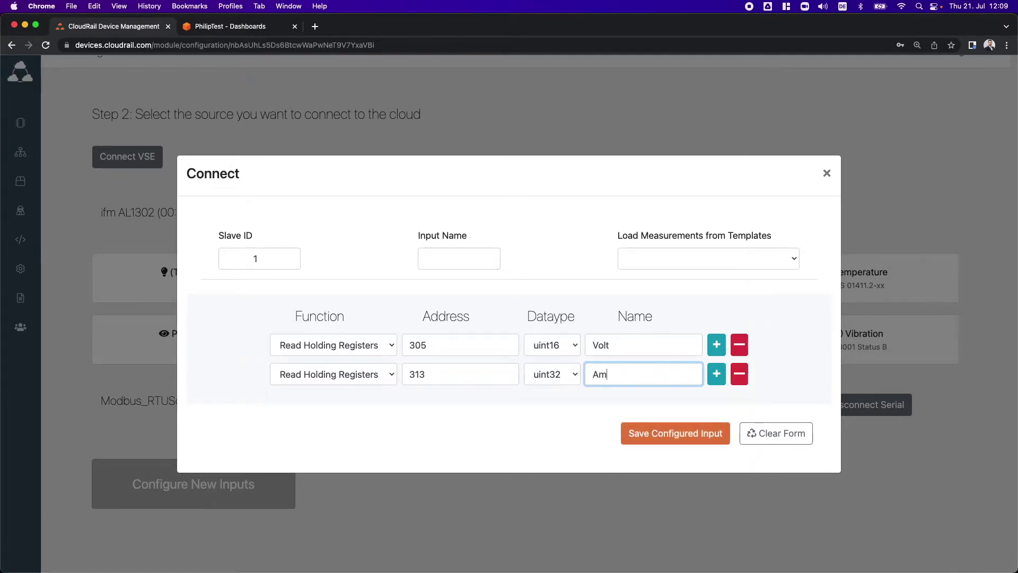
Add holding-register measurements Watt (uint32) and Hz (uint16)
{"action": "left_click", "coordinate": [716, 375]}
{"action": "left_click", "coordinate": [332, 402]}
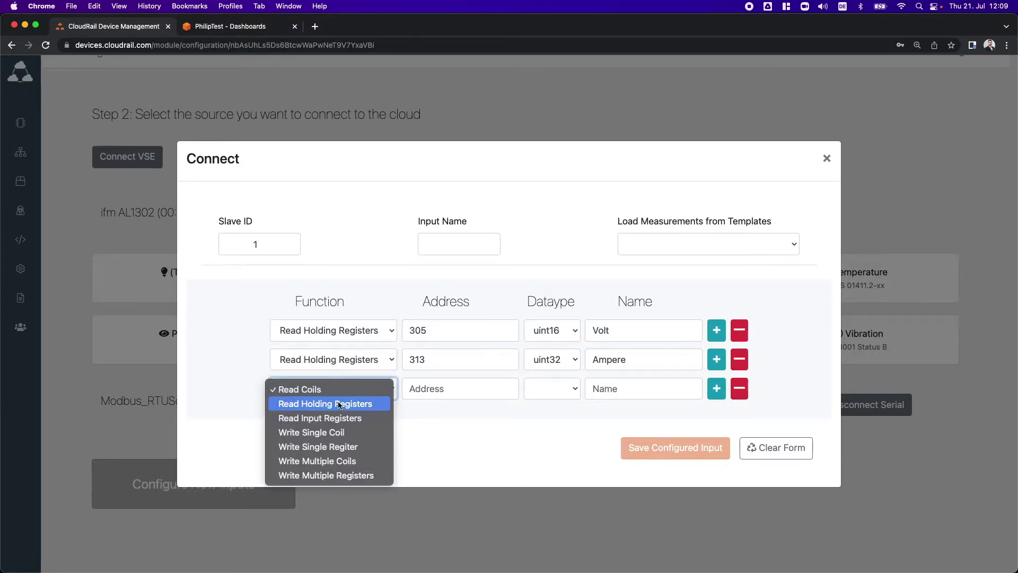
{"action": "left_click", "coordinate": [339, 405]}
{"action": "left_click", "coordinate": [446, 389]}
{"action": "type", "text": "320"}
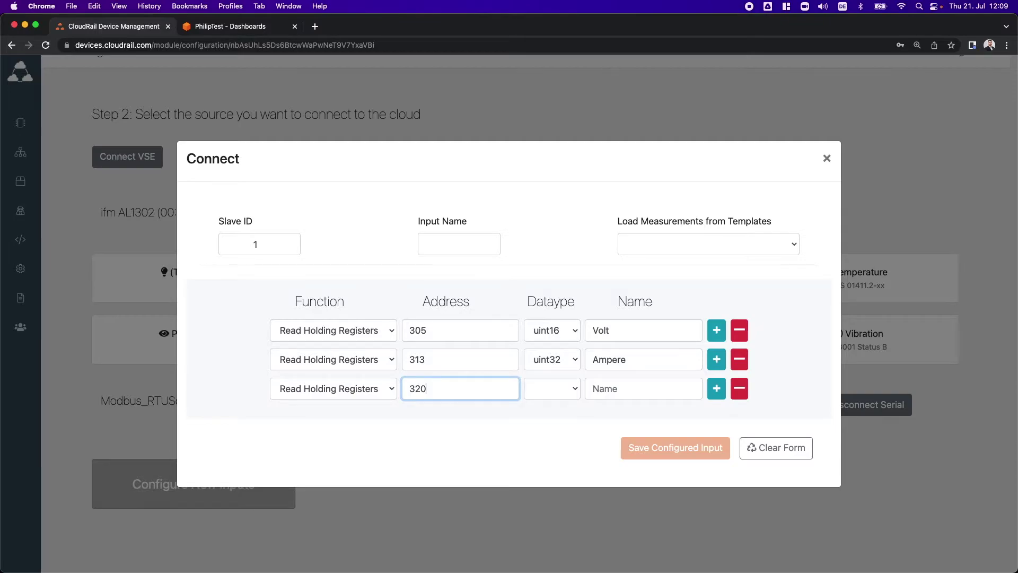
{"action": "left_click", "coordinate": [552, 389]}
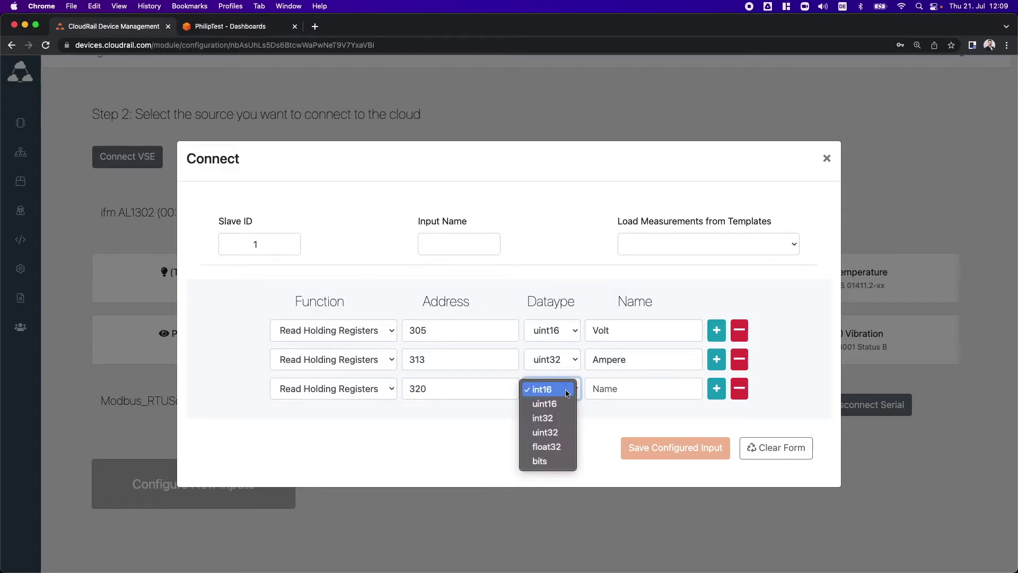
{"action": "left_click", "coordinate": [569, 433]}
{"action": "left_click", "coordinate": [622, 388]}
{"action": "type", "text": "Watt"}
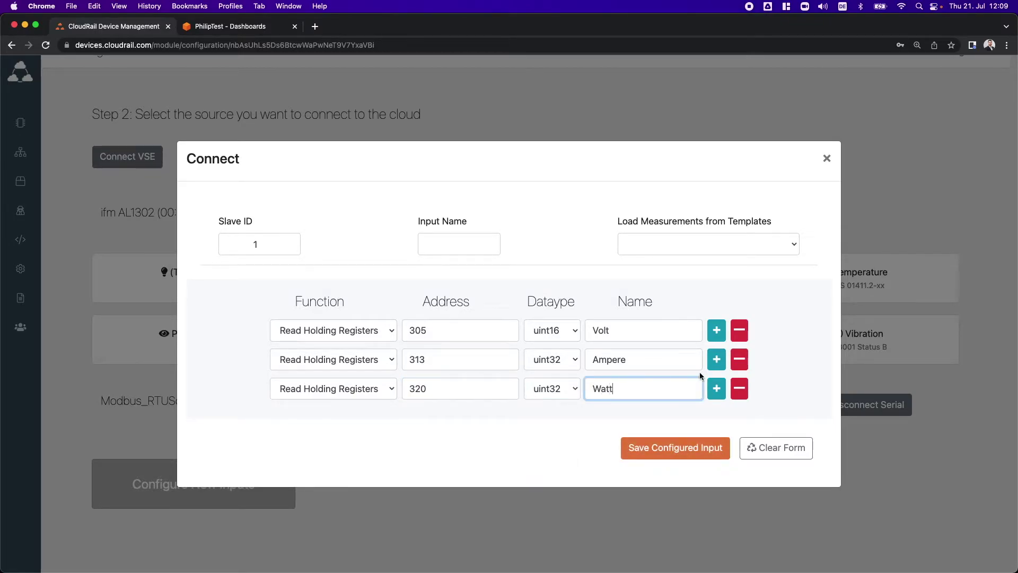
{"action": "left_click", "coordinate": [717, 389]}
{"action": "left_click", "coordinate": [331, 403]}
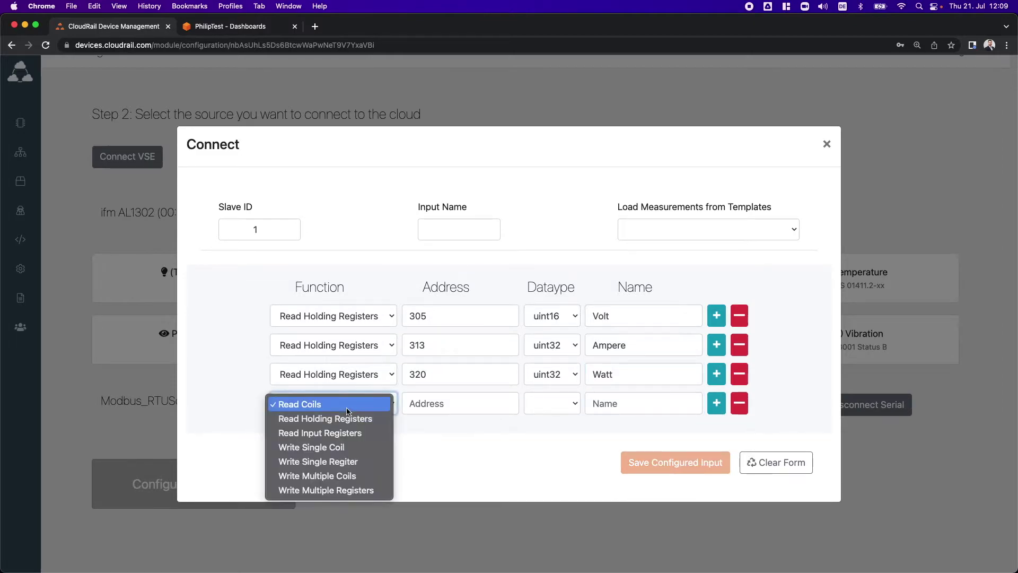
{"action": "left_click", "coordinate": [352, 418]}
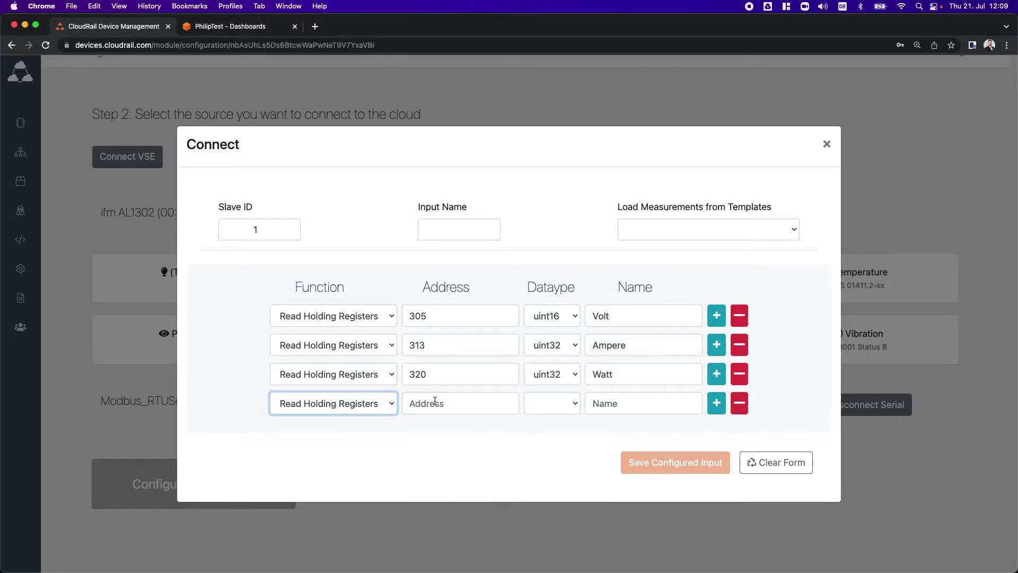
{"action": "left_click", "coordinate": [435, 403]}
{"action": "type", "text": "304"}
{"action": "key", "text": "Tab"}
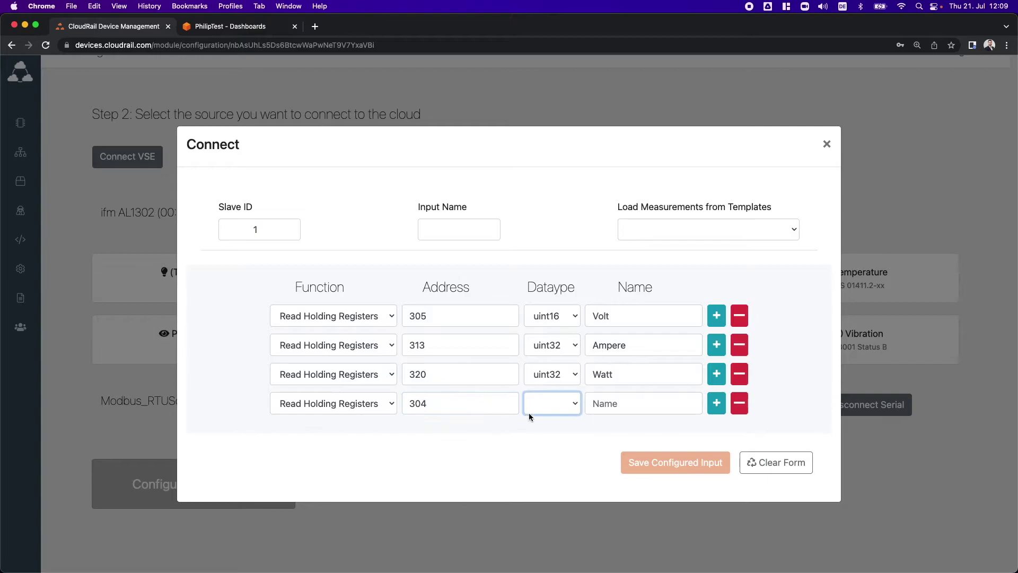
{"action": "left_click", "coordinate": [567, 406]}
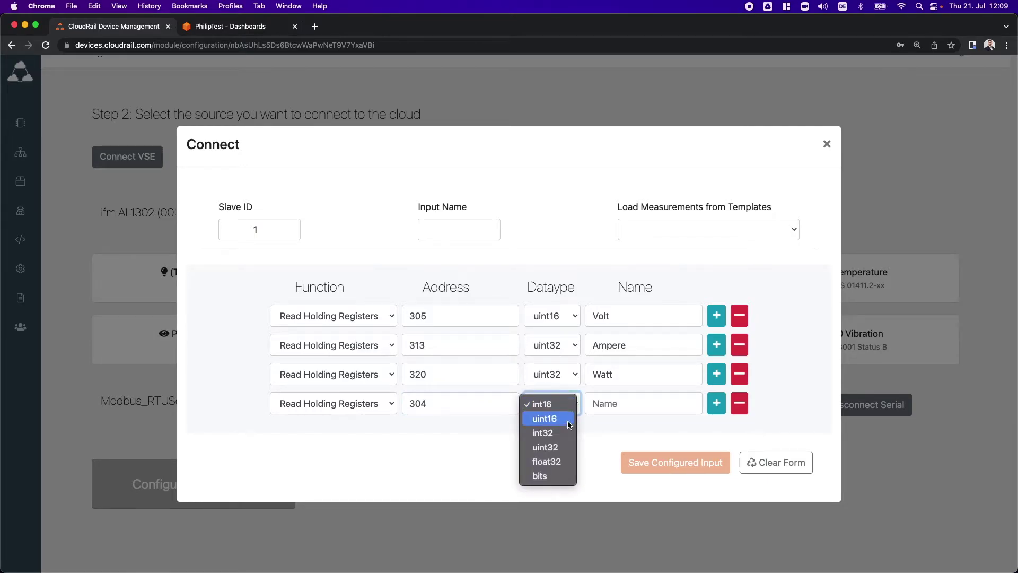
{"action": "left_click", "coordinate": [566, 420]}
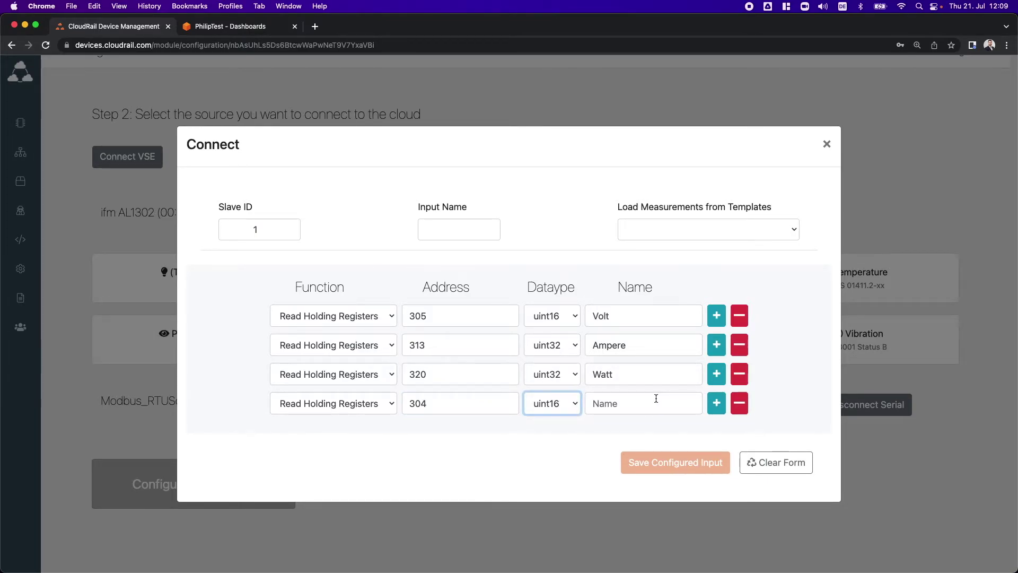
{"action": "left_click", "coordinate": [655, 404]}
{"action": "type", "text": "Hz"}
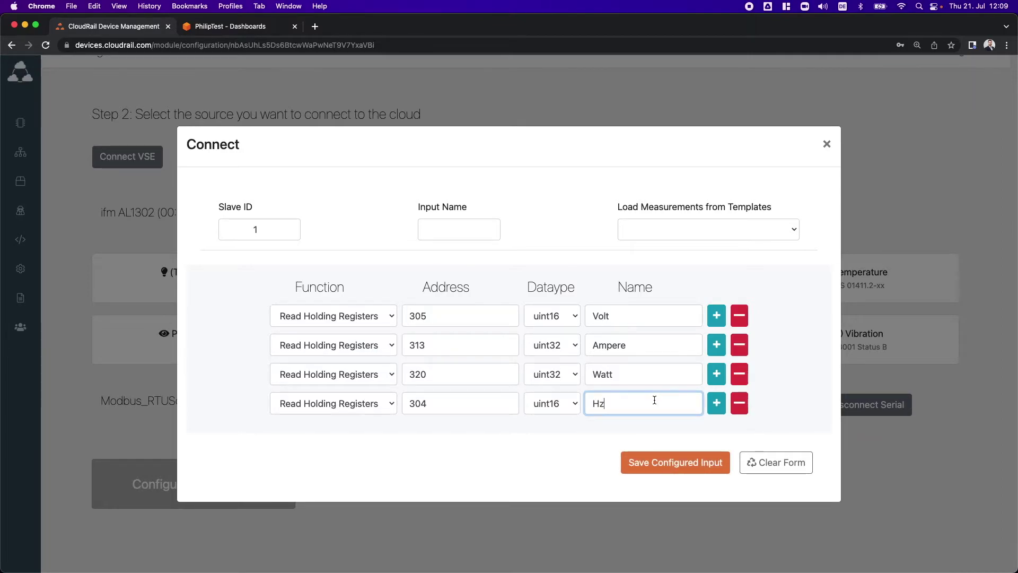
Name the input SmartMeterOrno514 and save it without a template
{"action": "left_click", "coordinate": [447, 228]}
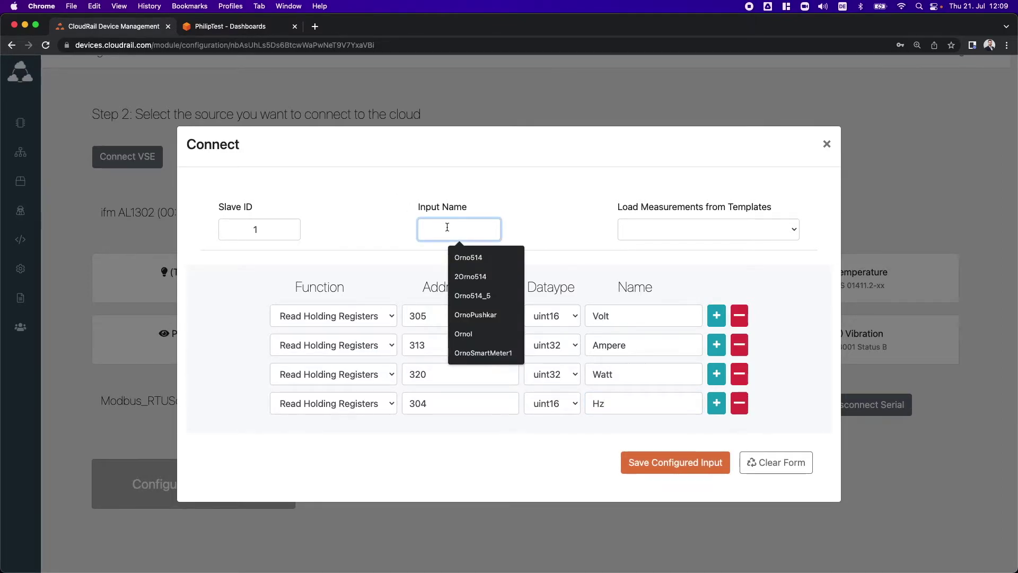
{"action": "type", "text": "SmartMeter"}
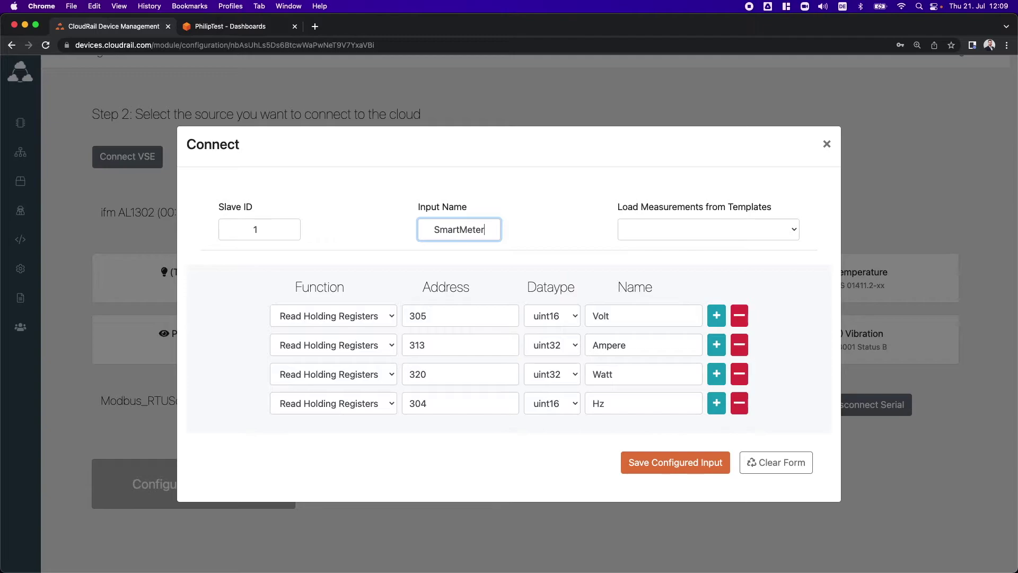
{"action": "type", "text": "Orno5"}
{"action": "type", "text": "4"}
{"action": "left_click", "coordinate": [678, 464]}
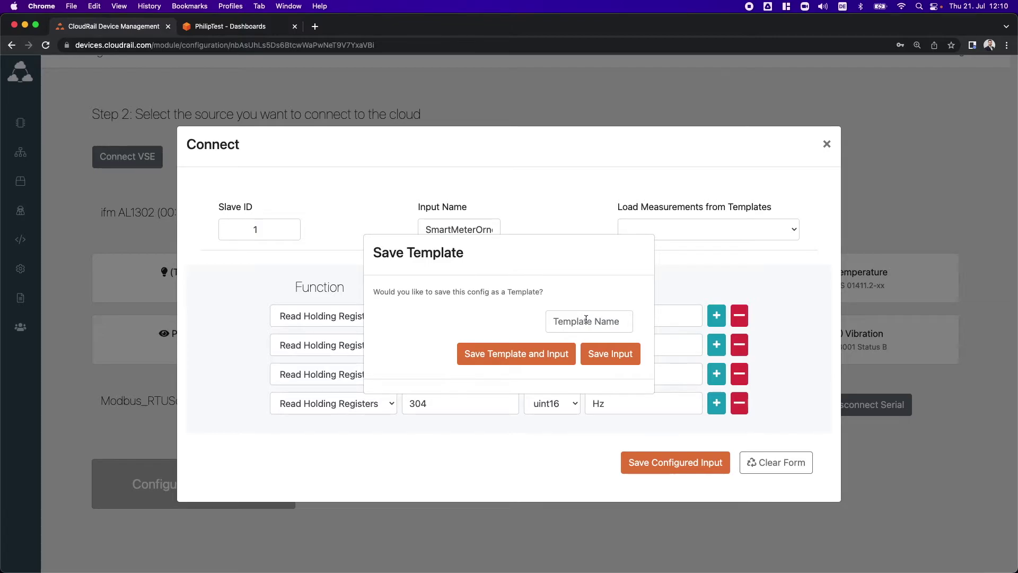
{"action": "left_click", "coordinate": [585, 318]}
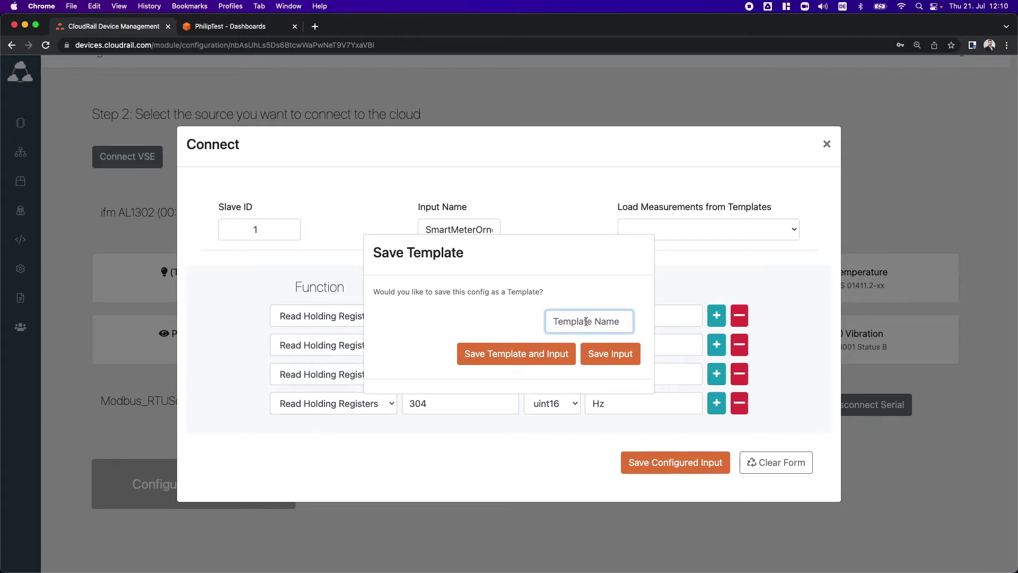
{"action": "left_click", "coordinate": [613, 354]}
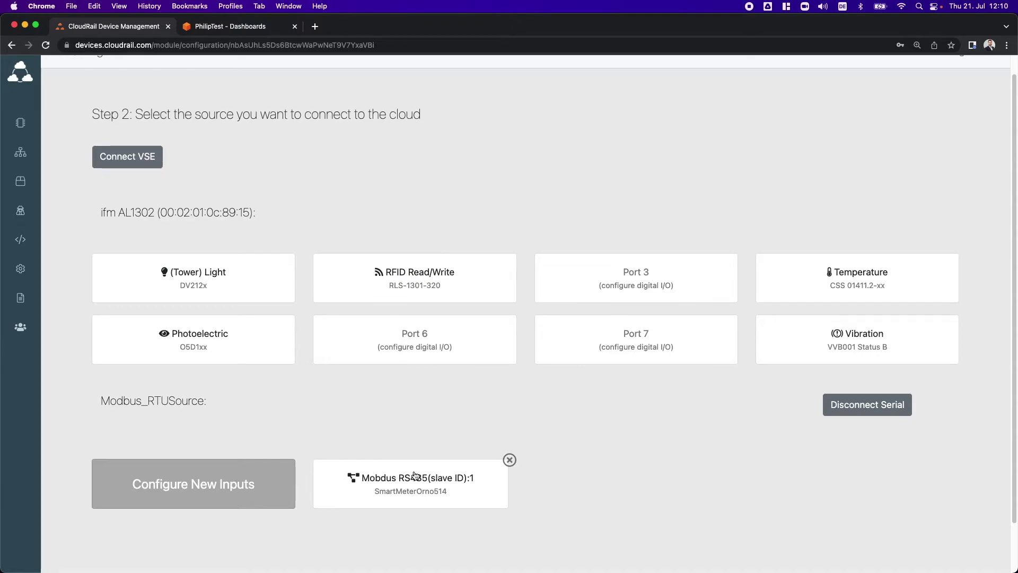
Set the SmartMeterOrno514 Modbus RS485 source to a 500 ms send interval
{"action": "left_click", "coordinate": [431, 475]}
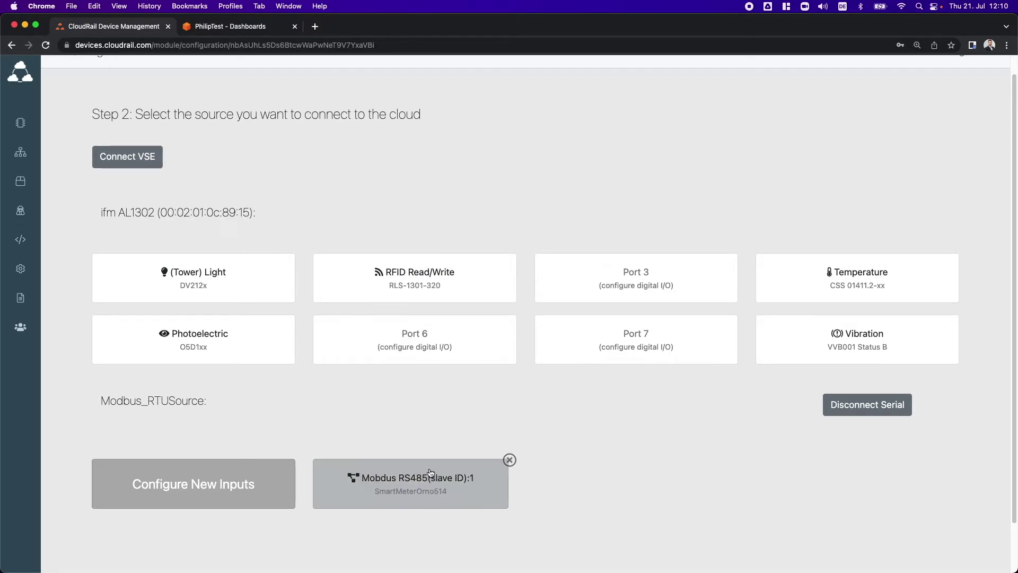
{"action": "scroll", "coordinate": [431, 474], "scroll_direction": "down", "scroll_amount": 2}
{"action": "left_click", "coordinate": [185, 536]}
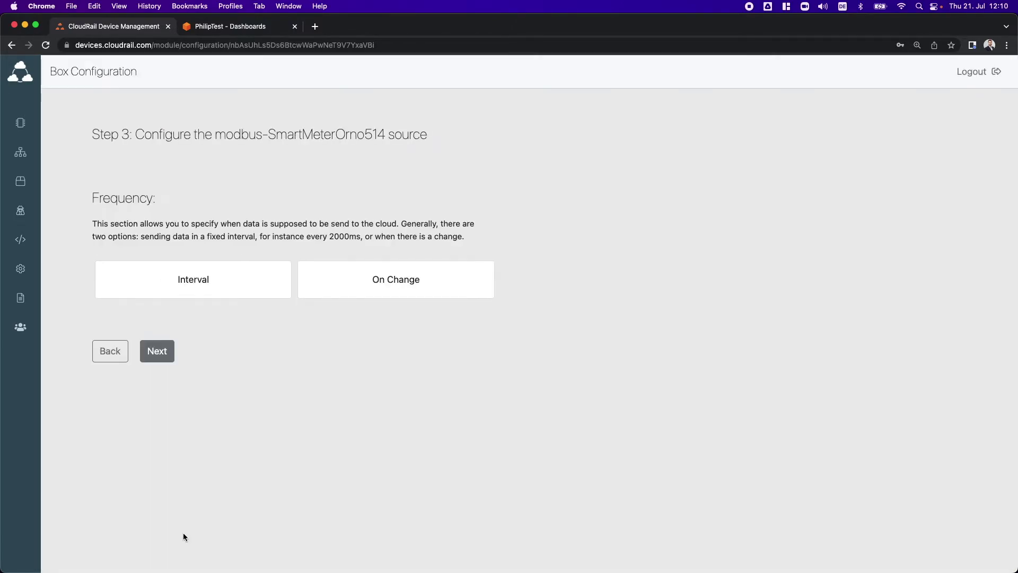
{"action": "left_click", "coordinate": [234, 284]}
{"action": "left_click", "coordinate": [225, 342]}
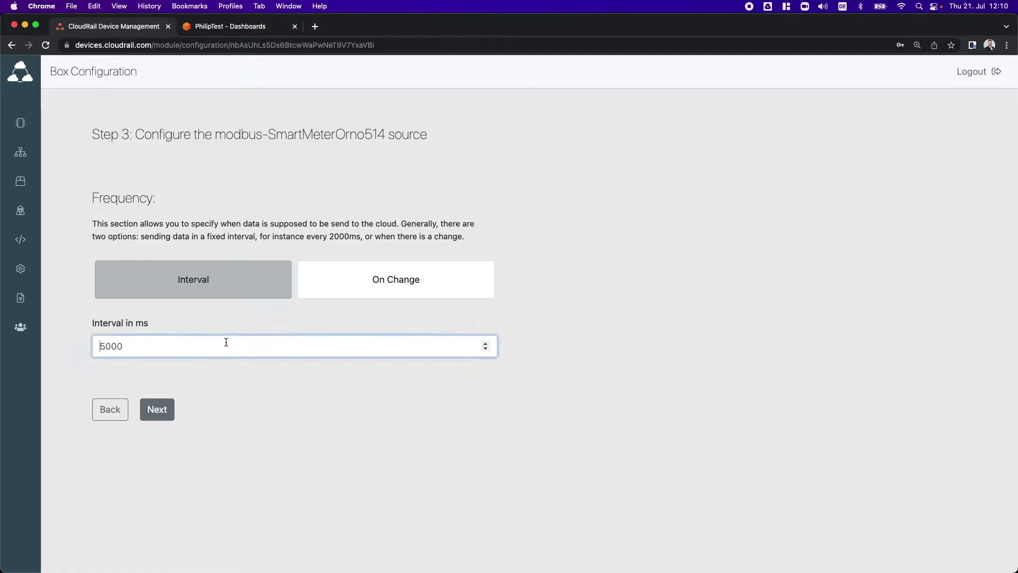
{"action": "key", "text": "ctrl+a"}
{"action": "type", "text": "500"}
{"action": "left_click", "coordinate": [171, 408]}
{"action": "left_click", "coordinate": [169, 408]}
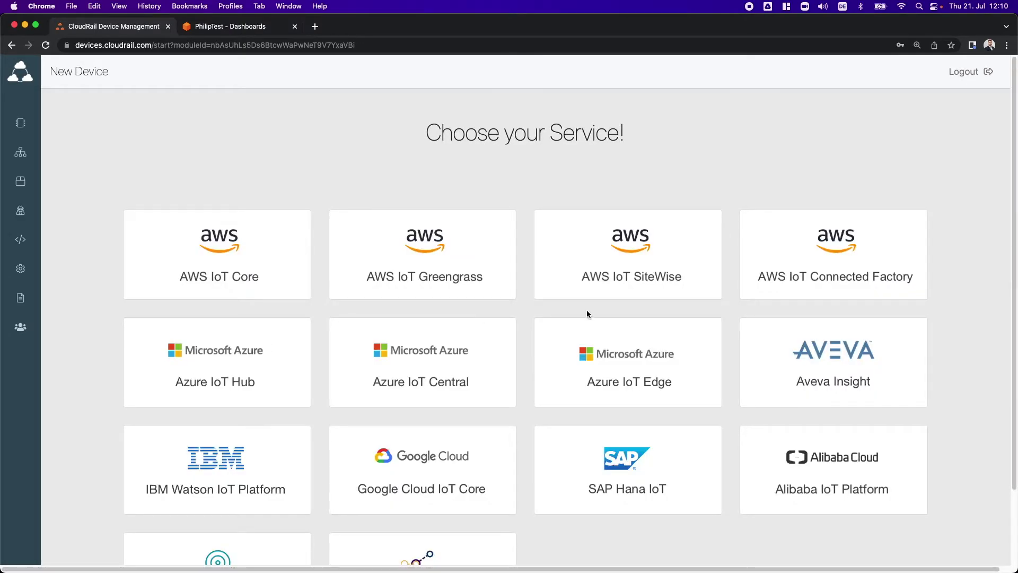
{"action": "scroll", "coordinate": [586, 310], "scroll_direction": "down", "scroll_amount": 1}
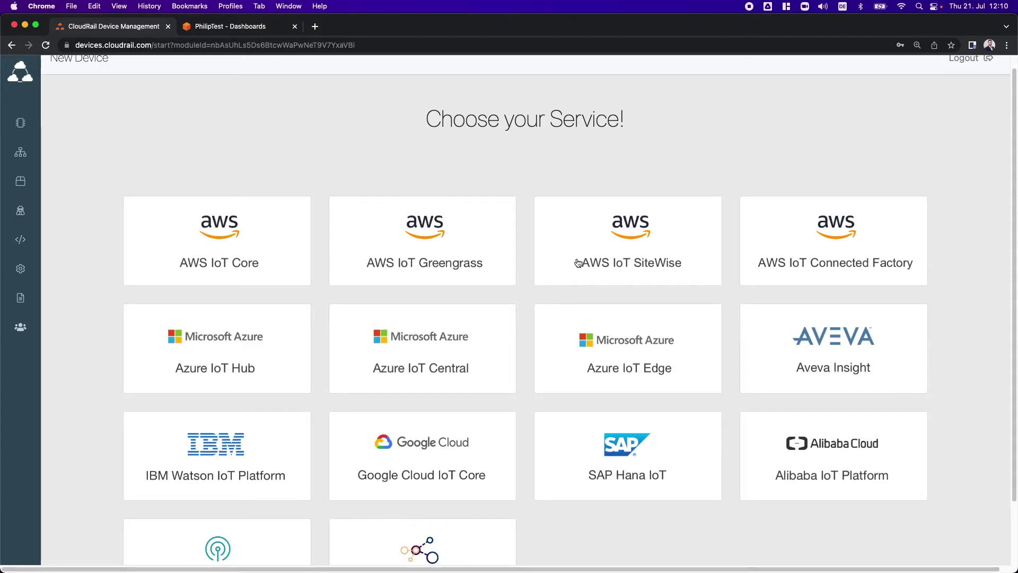
Create AWS IoT SiteWise device CloudRail_Smart_Meter_Orno514 under asset path /TestMachine
{"action": "left_click", "coordinate": [602, 224]}
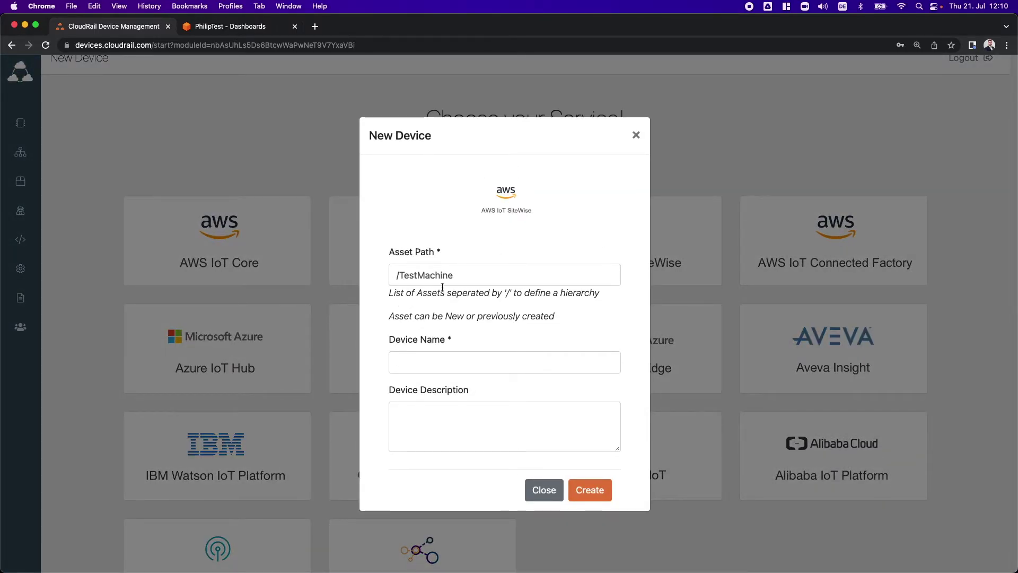
{"action": "left_click", "coordinate": [438, 361]}
{"action": "type", "text": "Clo"}
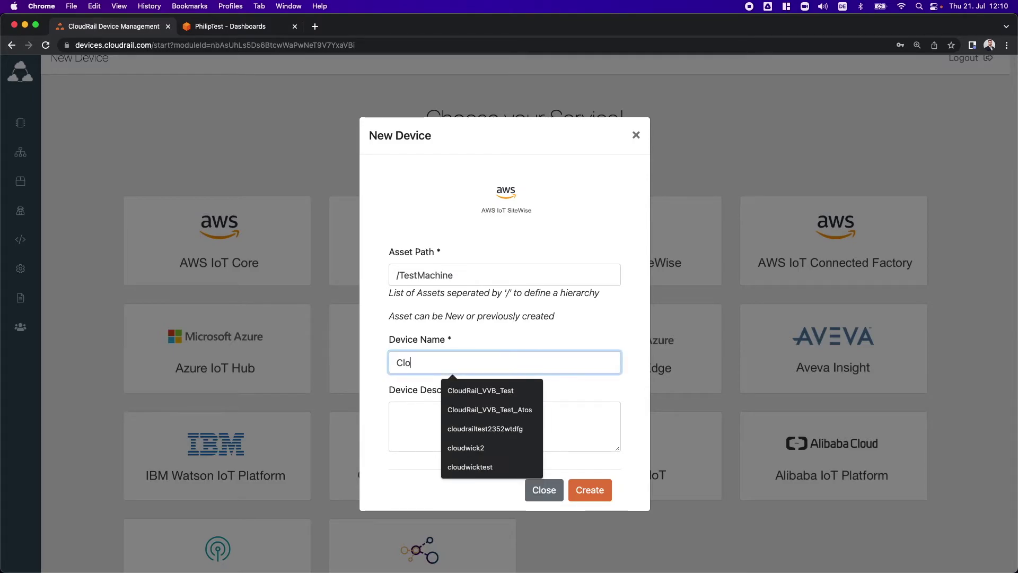
{"action": "type", "text": "udRail_M"}
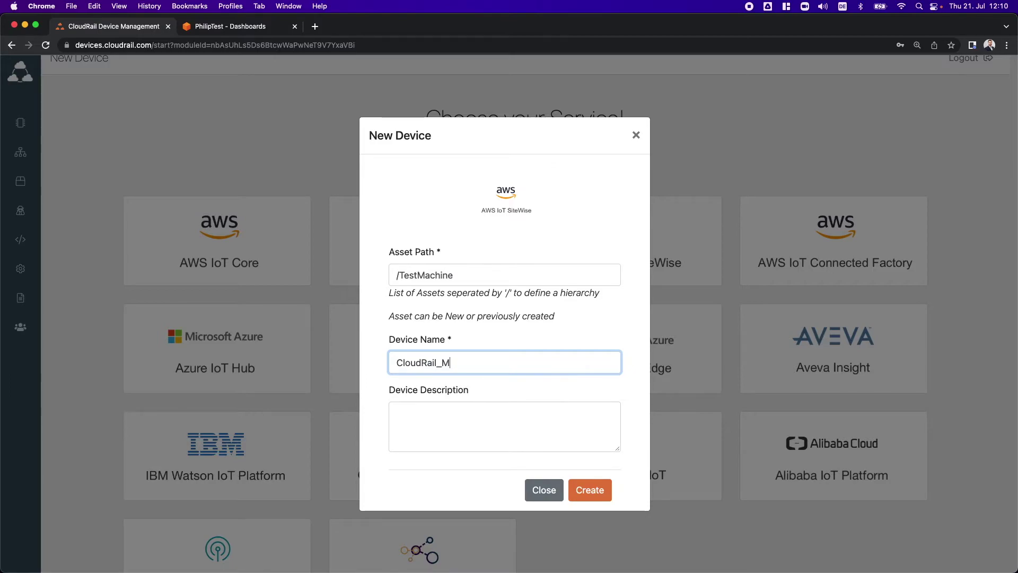
{"action": "type", "text": "_Smart_Meter"}
{"action": "type", "text": "Orno5"}
{"action": "type", "text": "14"}
{"action": "key", "text": "Return"}
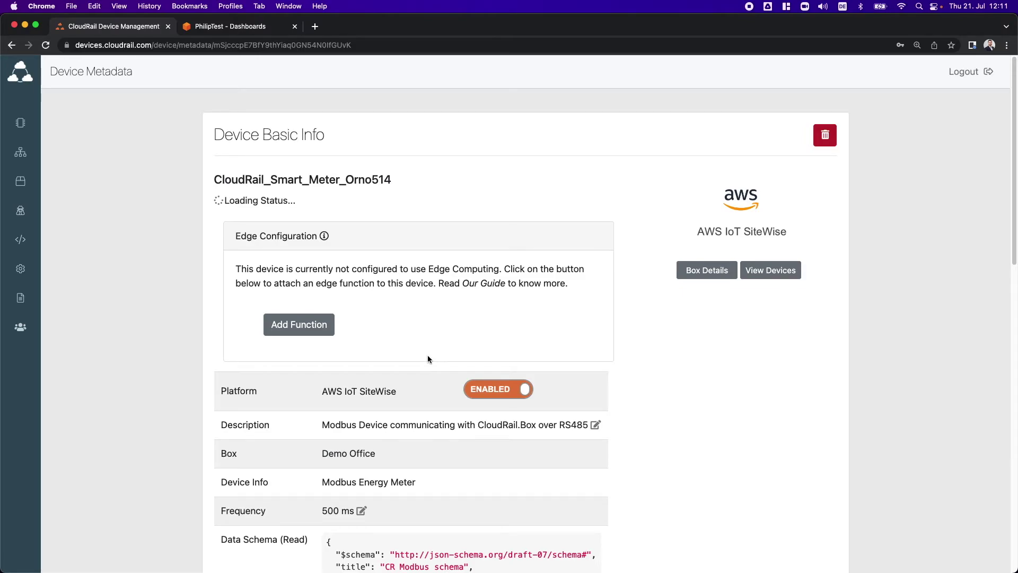
{"action": "scroll", "coordinate": [426, 360], "scroll_direction": "down", "scroll_amount": 1}
{"action": "scroll", "coordinate": [427, 359], "scroll_direction": "down", "scroll_amount": 1}
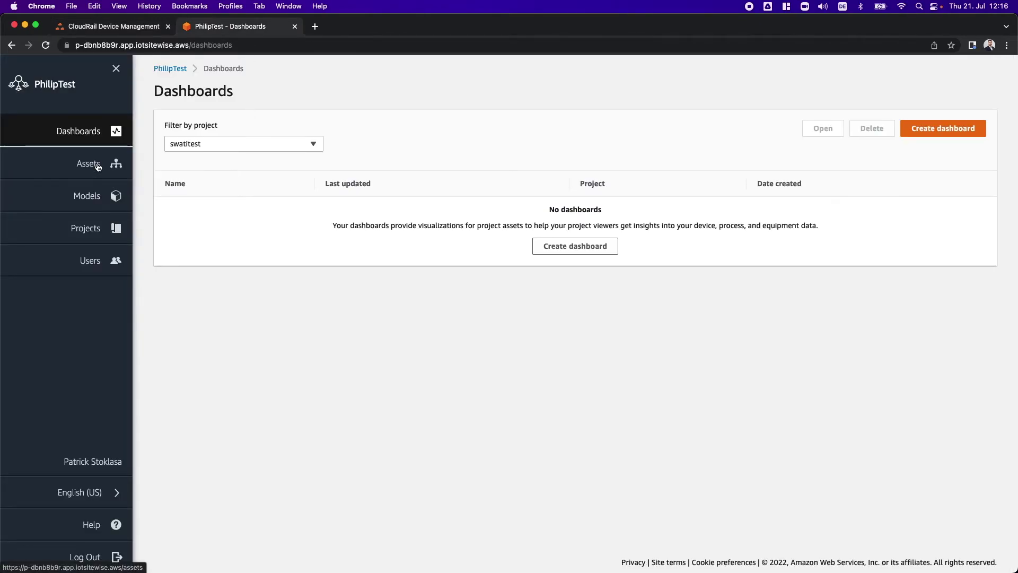
Open Assets, expand TestMachine and select CloudRail_Smart_Meter_Orno514 to view live Ampere data
{"action": "left_click", "coordinate": [97, 166]}
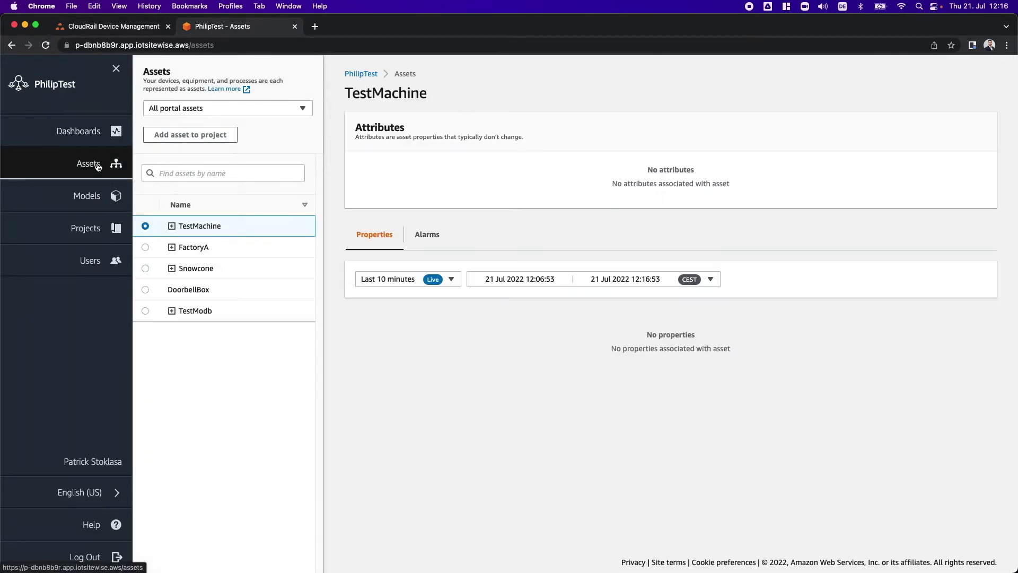
{"action": "left_click", "coordinate": [171, 226]}
{"action": "left_click", "coordinate": [145, 246]}
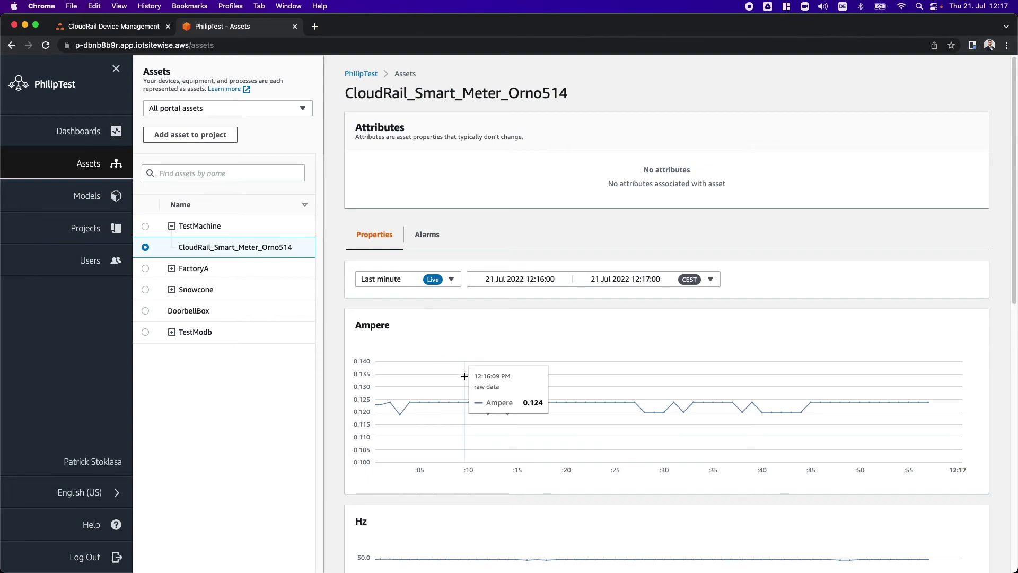
{"action": "mouse_move", "coordinate": [428, 407]}
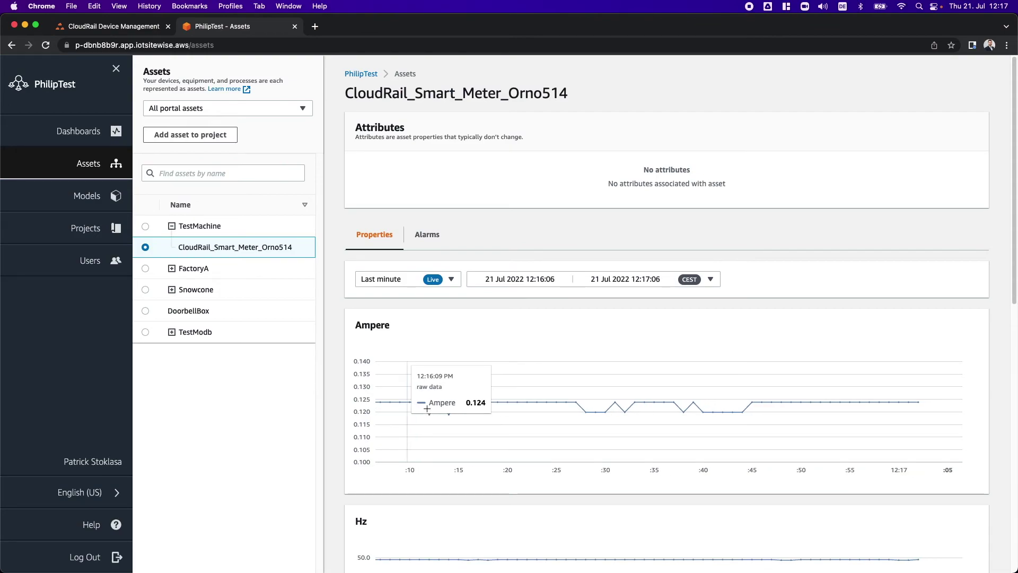
{"action": "scroll", "coordinate": [427, 407], "scroll_direction": "down", "scroll_amount": 3}
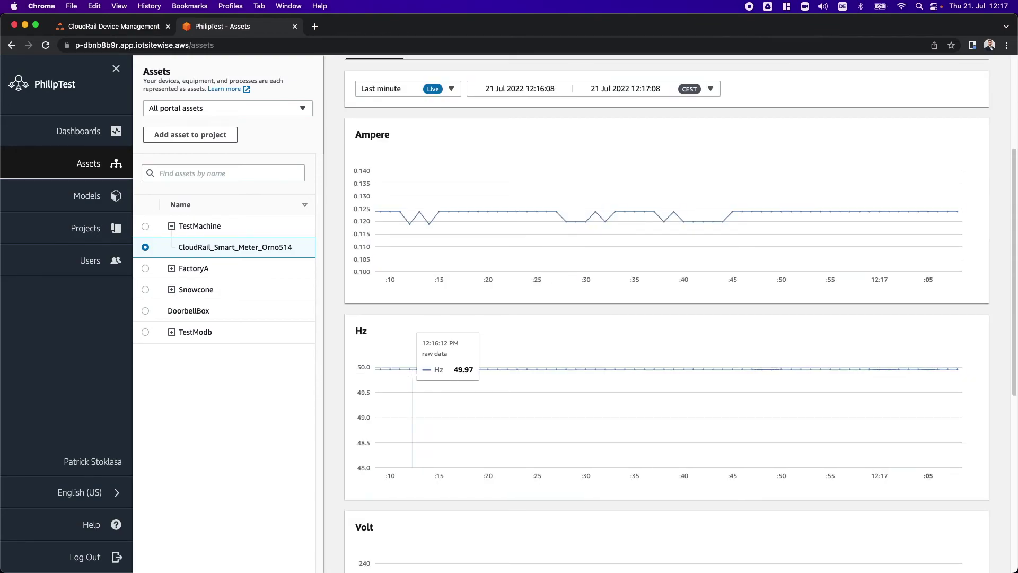
{"action": "scroll", "coordinate": [412, 373], "scroll_direction": "down", "scroll_amount": 3}
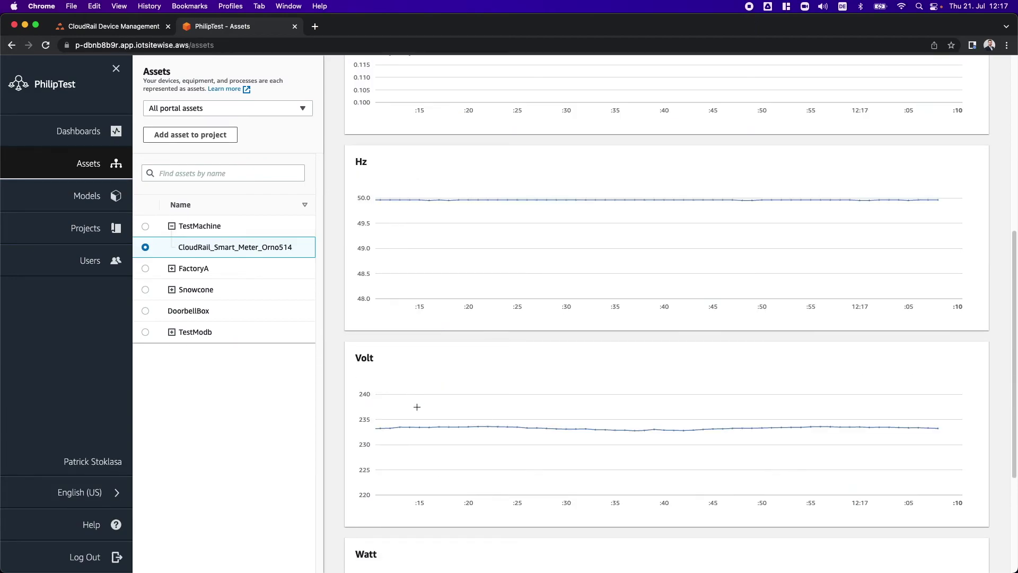
{"action": "mouse_move", "coordinate": [434, 428]}
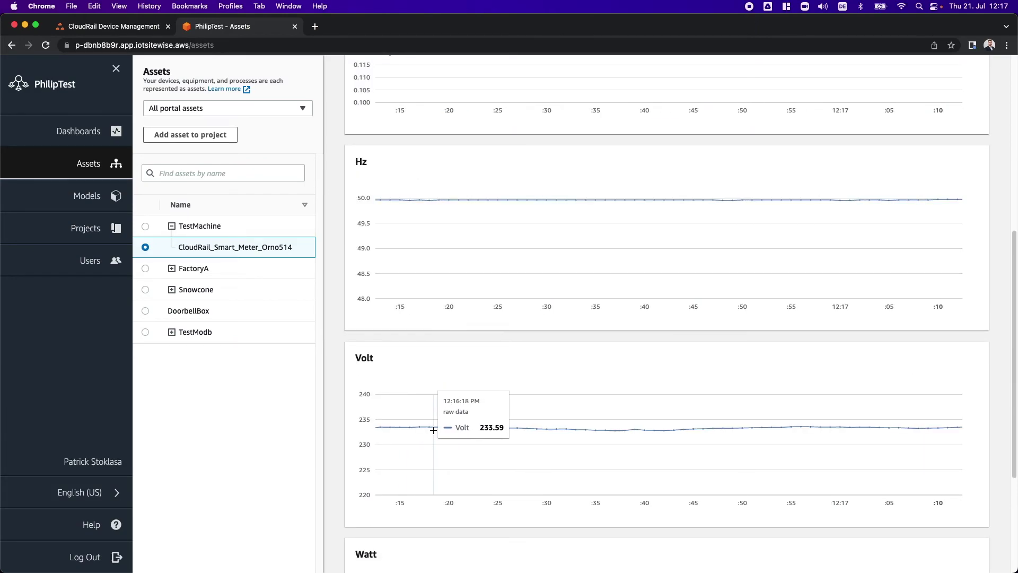
{"action": "scroll", "coordinate": [433, 430], "scroll_direction": "up", "scroll_amount": 2}
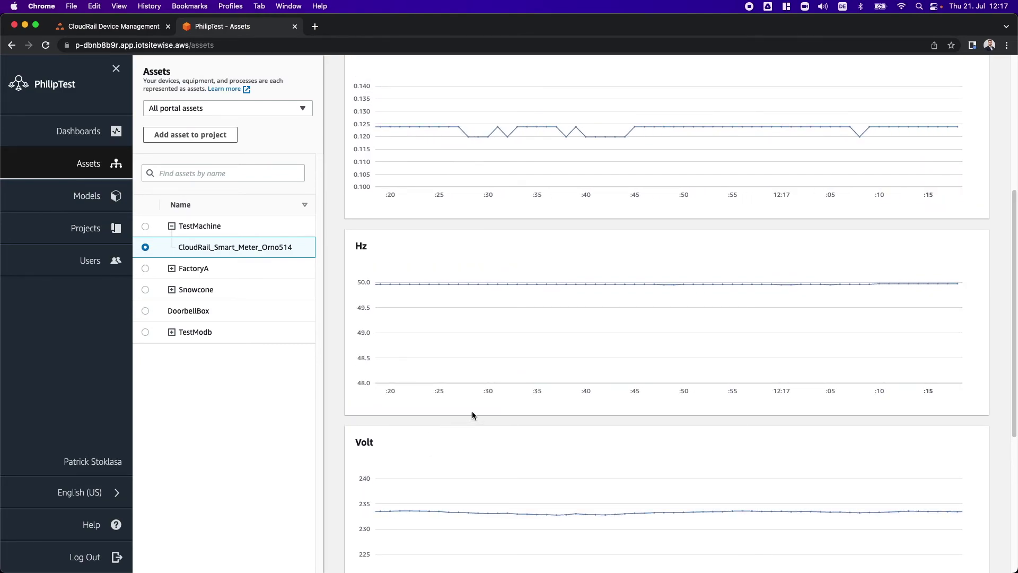
{"action": "scroll", "coordinate": [472, 412], "scroll_direction": "up", "scroll_amount": 1}
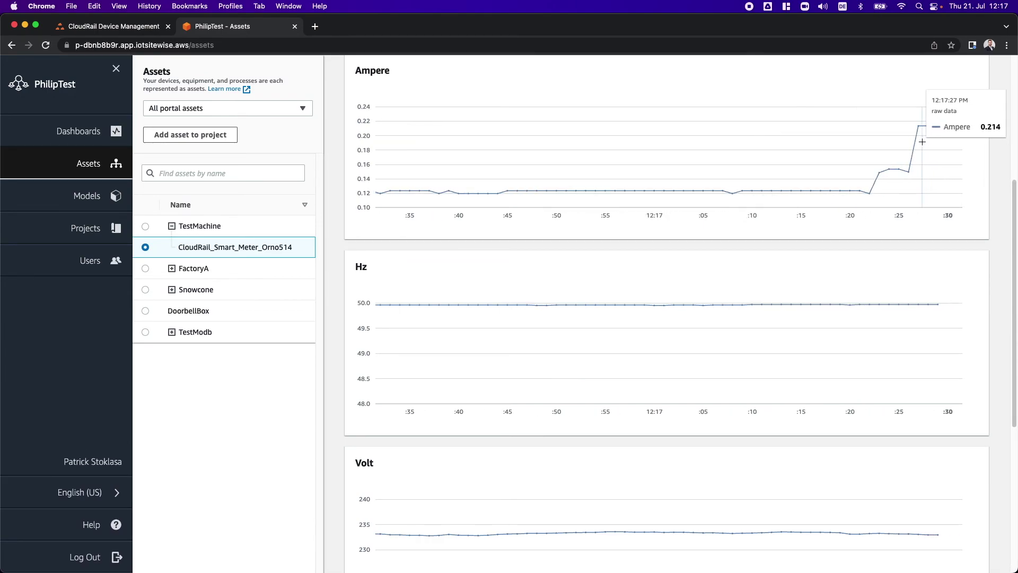
{"action": "scroll", "coordinate": [922, 142], "scroll_direction": "down", "scroll_amount": 3}
{"action": "scroll", "coordinate": [919, 141], "scroll_direction": "down", "scroll_amount": 3}
{"action": "scroll", "coordinate": [917, 140], "scroll_direction": "down", "scroll_amount": 4}
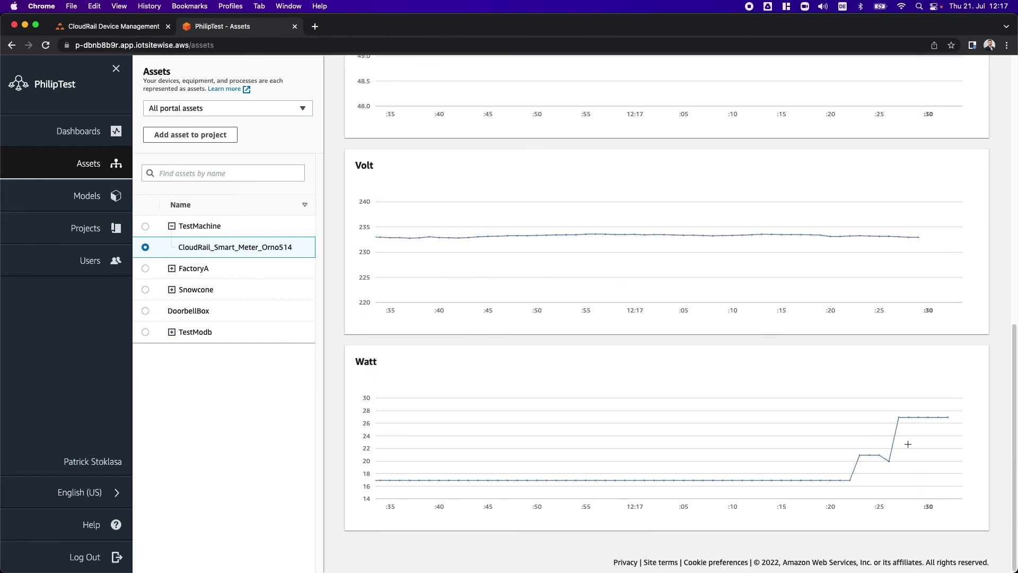